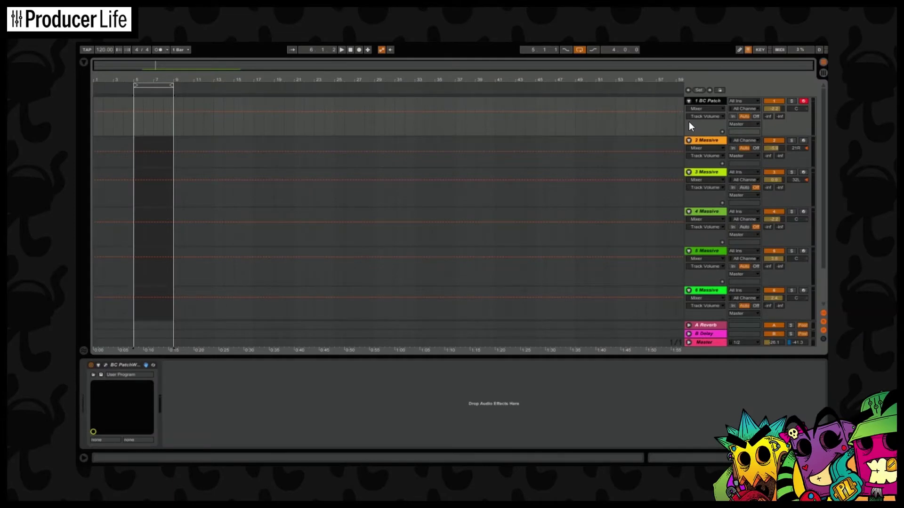
Open the BC PatchWork Synth on track 1 and load the Instacomposer VST into its first PRE slot, closing its editor
left_click(104, 365)
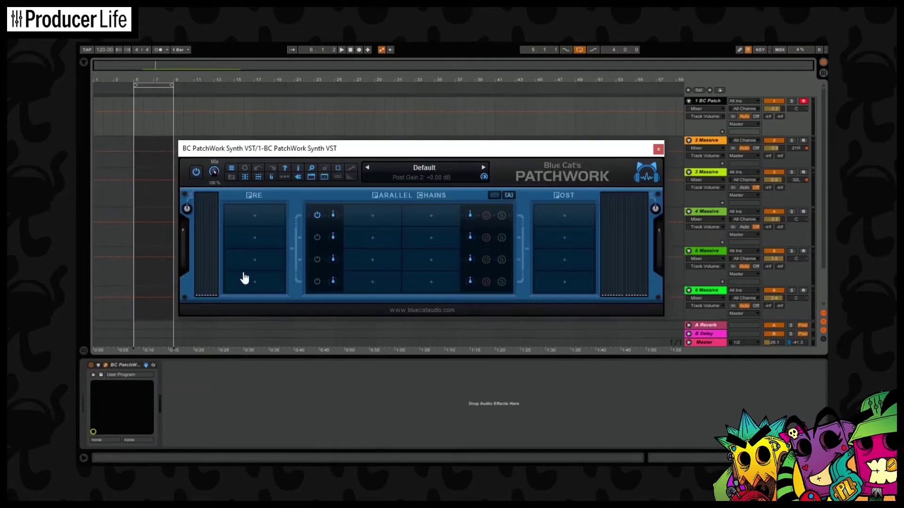
left_click(260, 219)
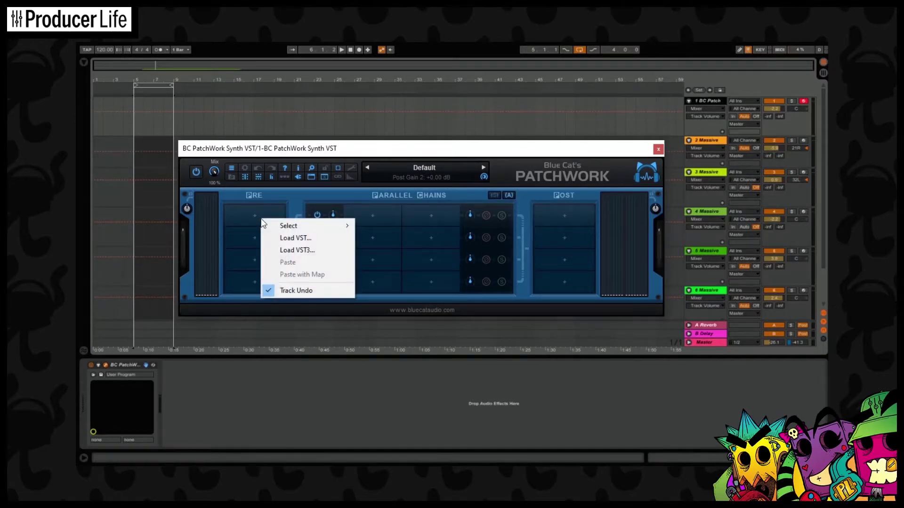
left_click(295, 239)
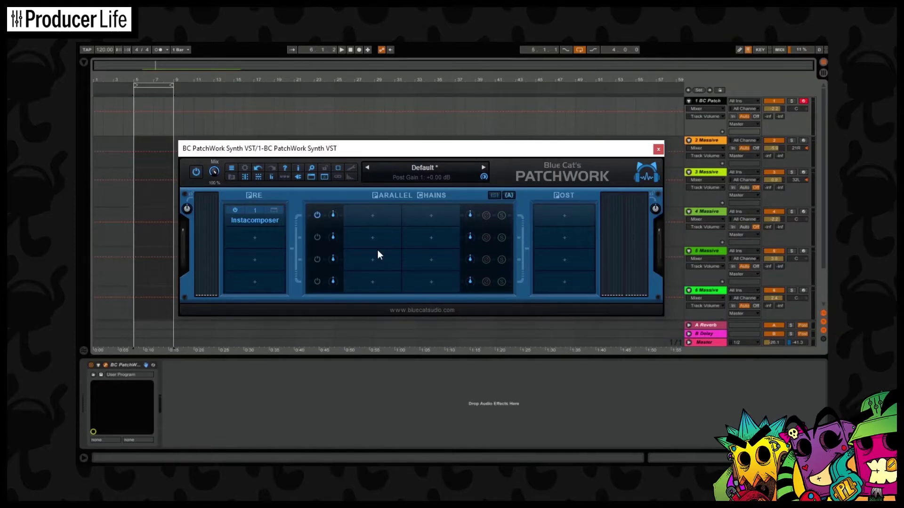
left_click(273, 212)
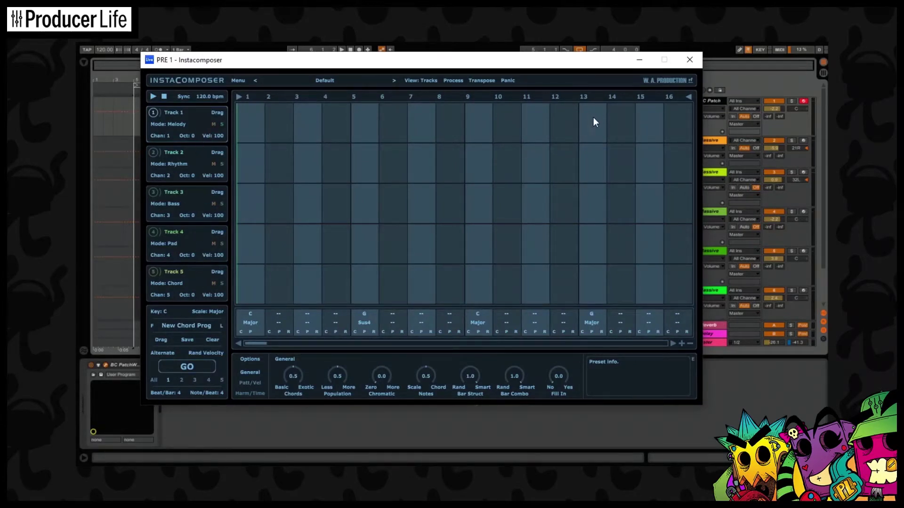
left_click(691, 59)
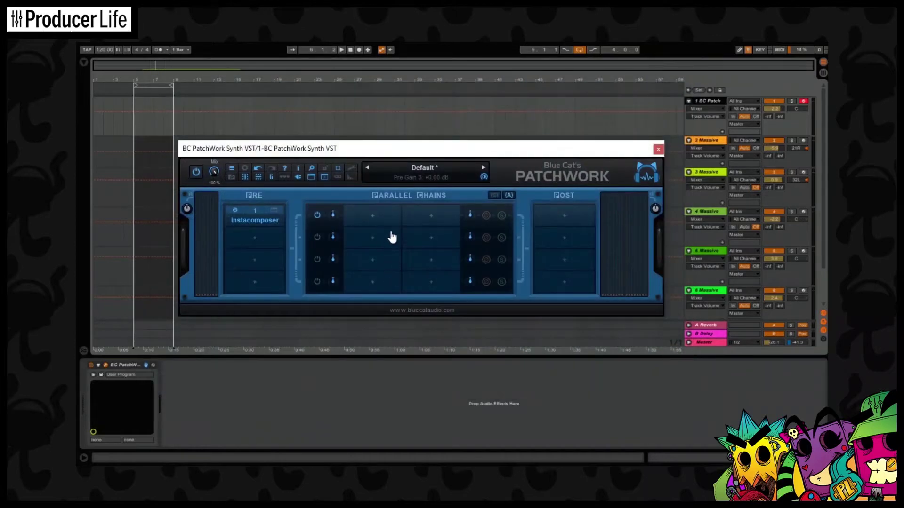
Set PatchWork to 5 rows and load the Massive VST into the first slot of parallel chain 1, closing its editor
left_click(261, 180)
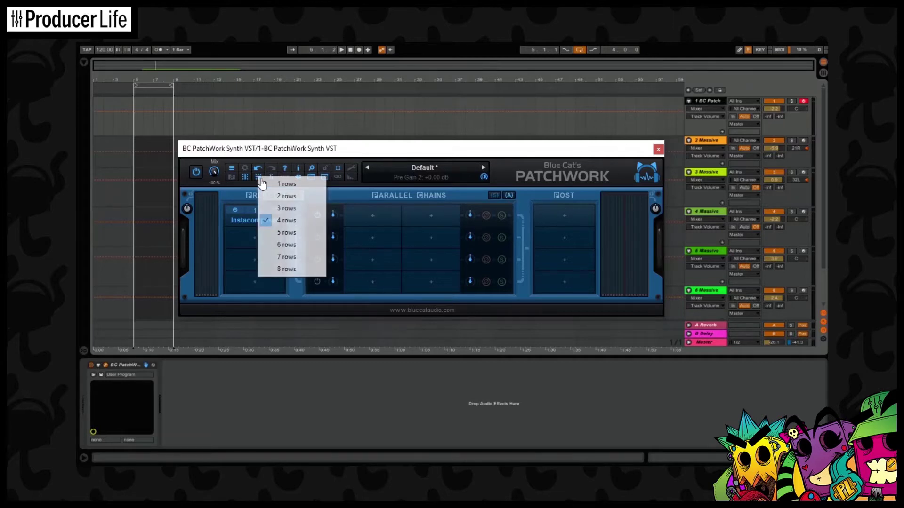
left_click(286, 233)
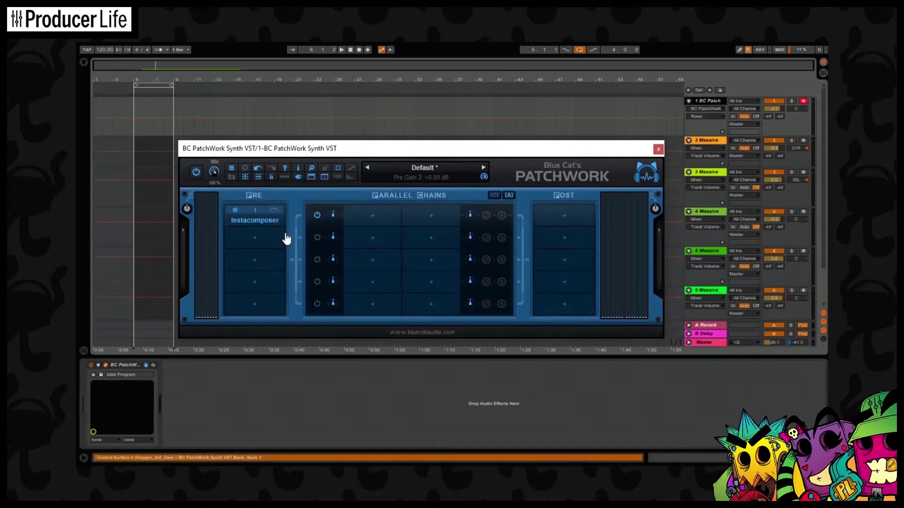
right_click(376, 221)
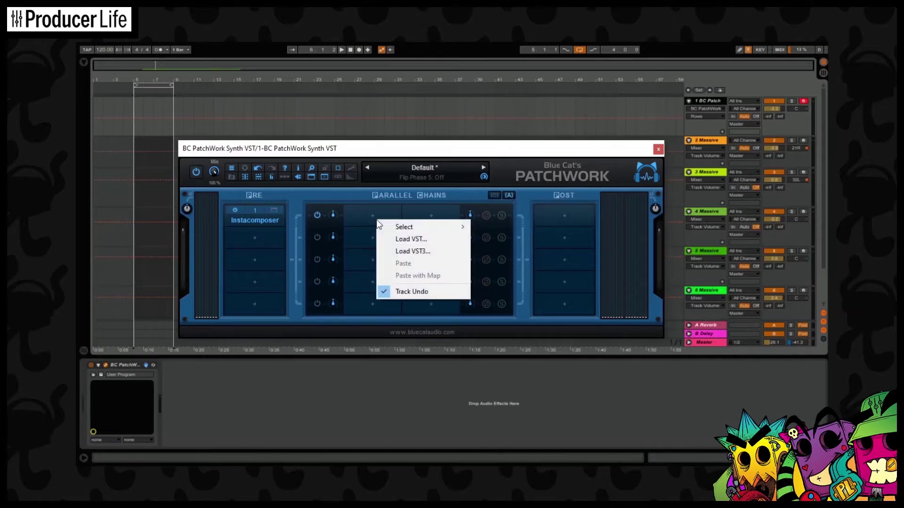
left_click(393, 239)
double_click(394, 241)
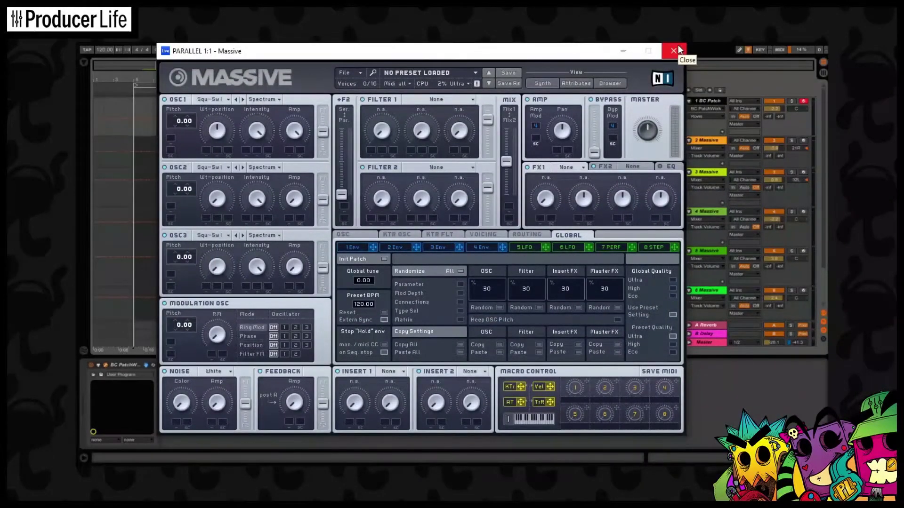
left_click(673, 50)
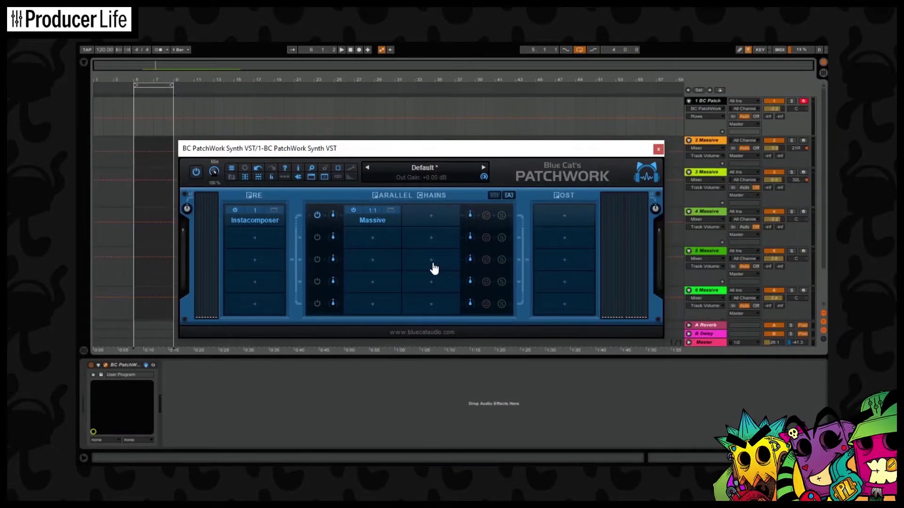
Switch the MIDI input of Massive in chain 1 from the host to Port A, Channel 1
right_click(379, 215)
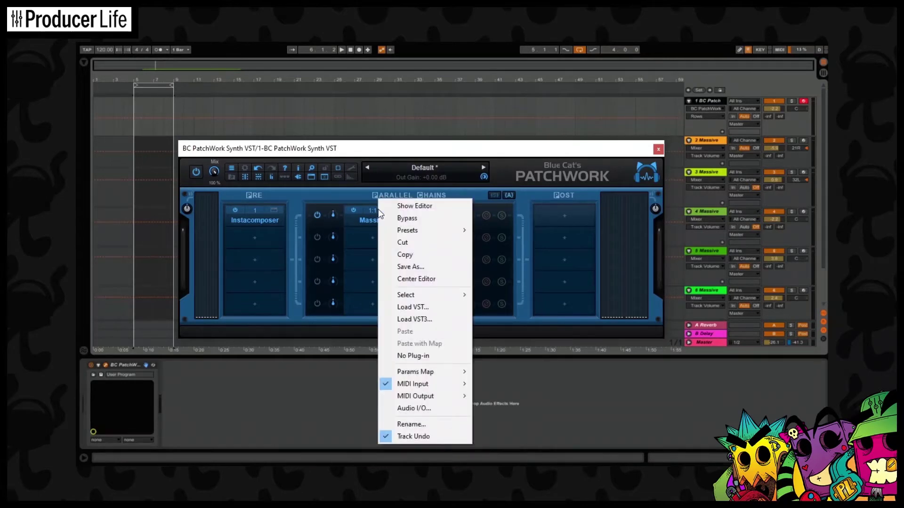
mouse_move(434, 383)
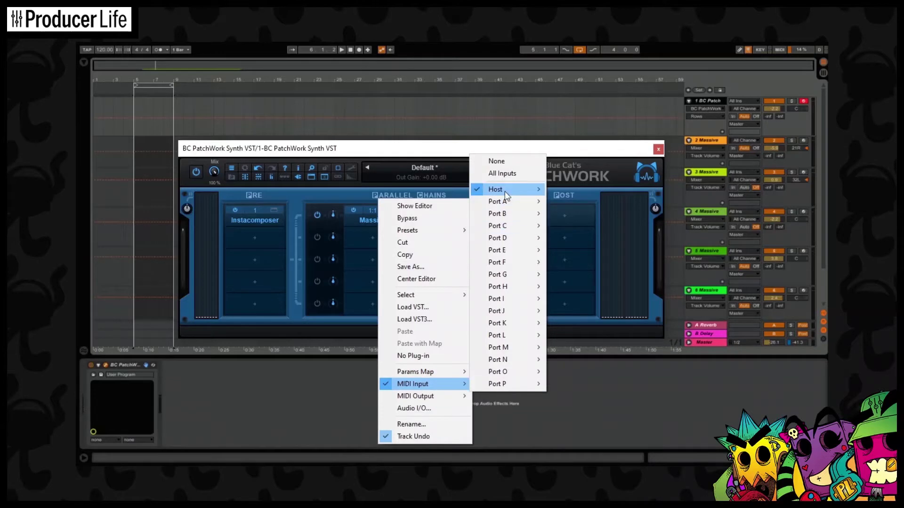
left_click(499, 162)
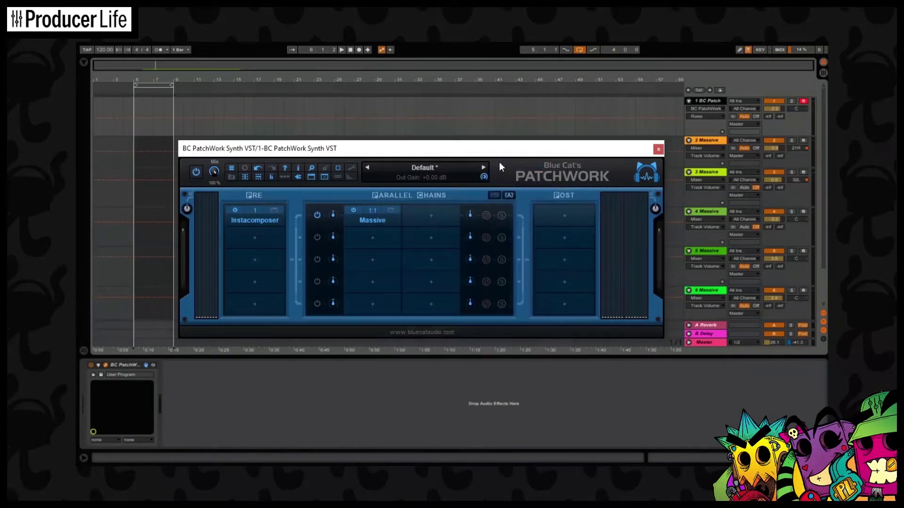
right_click(374, 214)
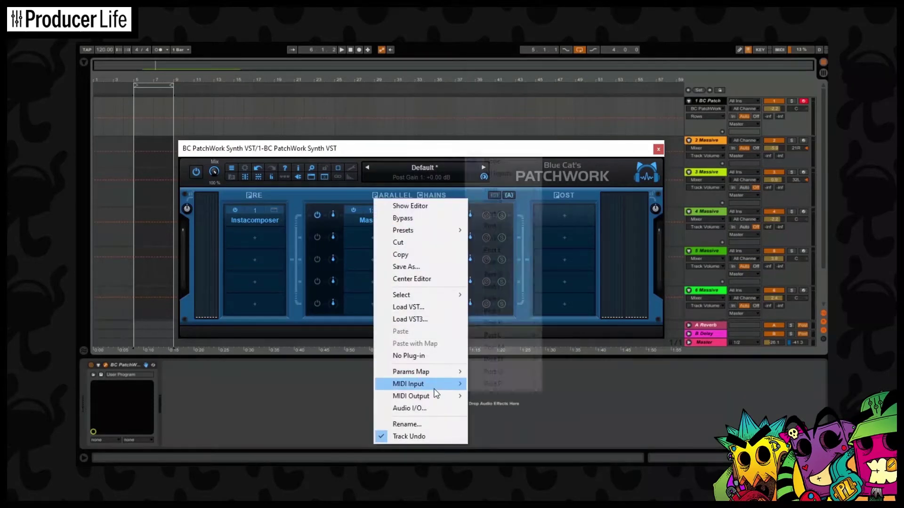
mouse_move(452, 384)
mouse_move(511, 205)
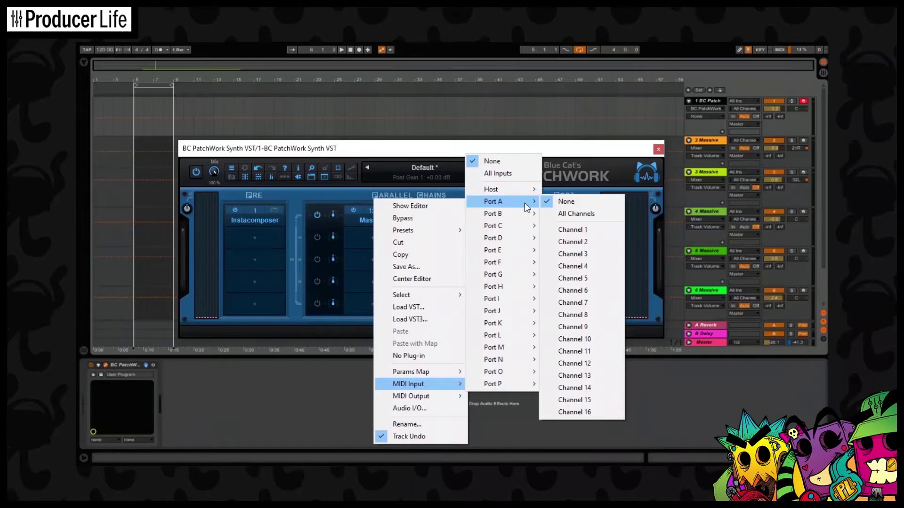
left_click(574, 232)
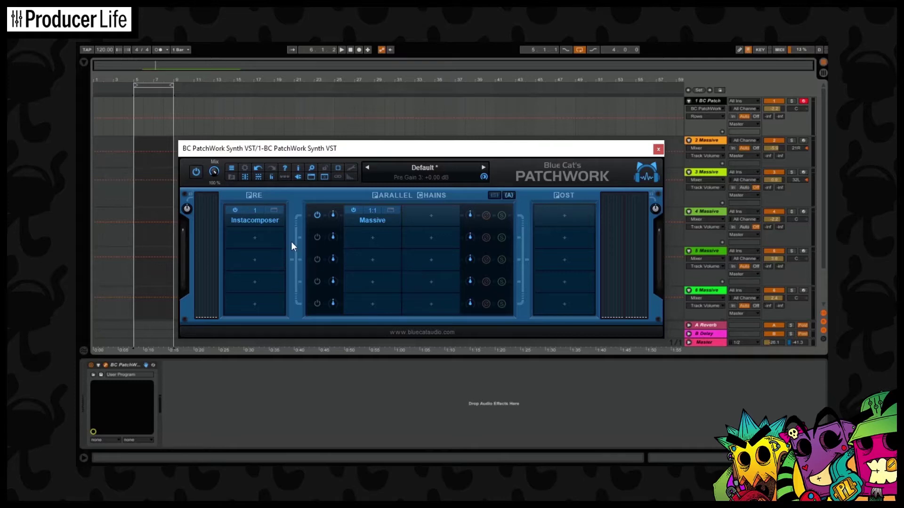
Route Instacomposer's MIDI output to Port A
right_click(261, 215)
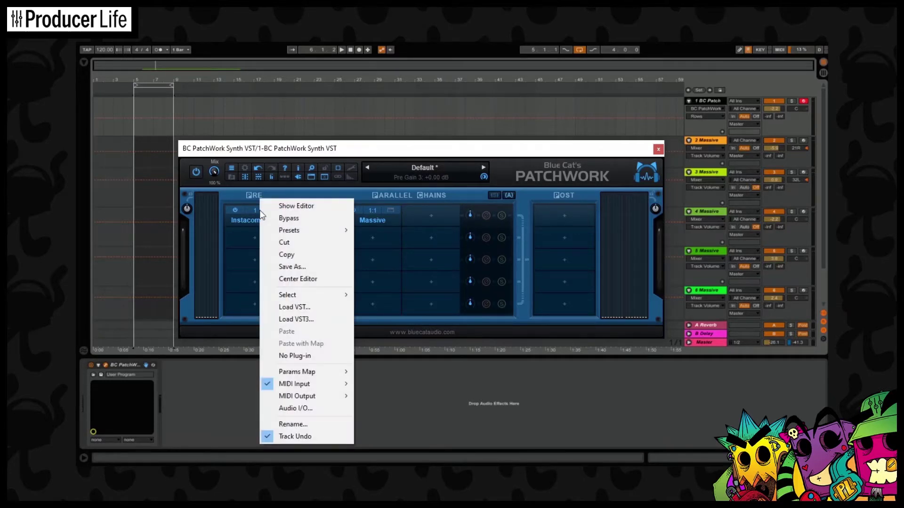
mouse_move(322, 396)
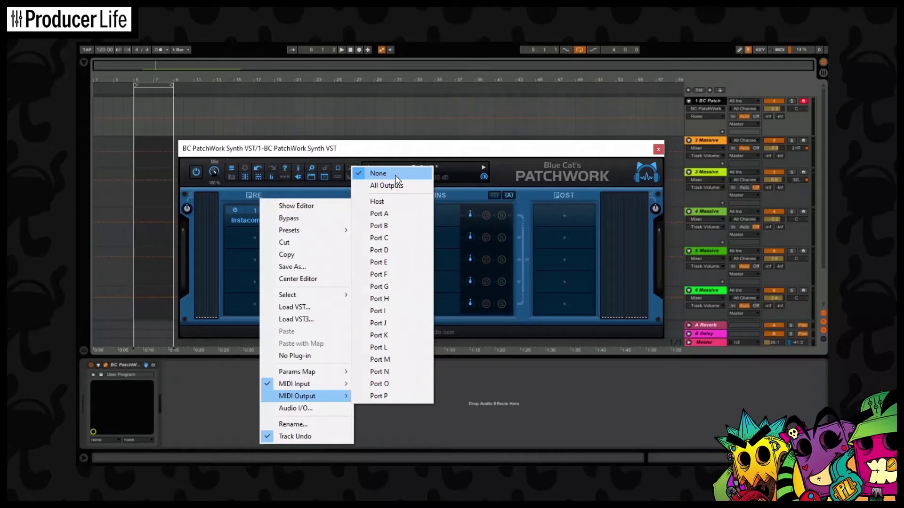
left_click(381, 214)
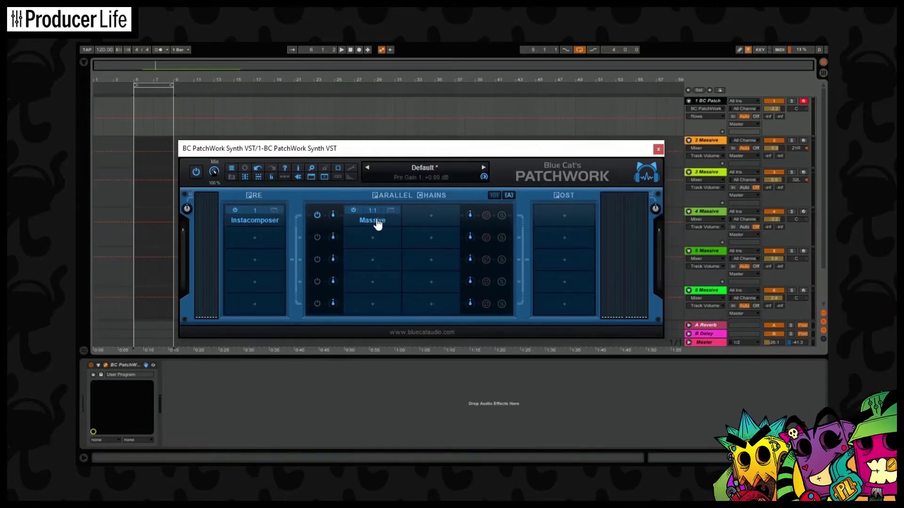
Generate a melody for track 1 in Instacomposer and play it back
left_click(272, 220)
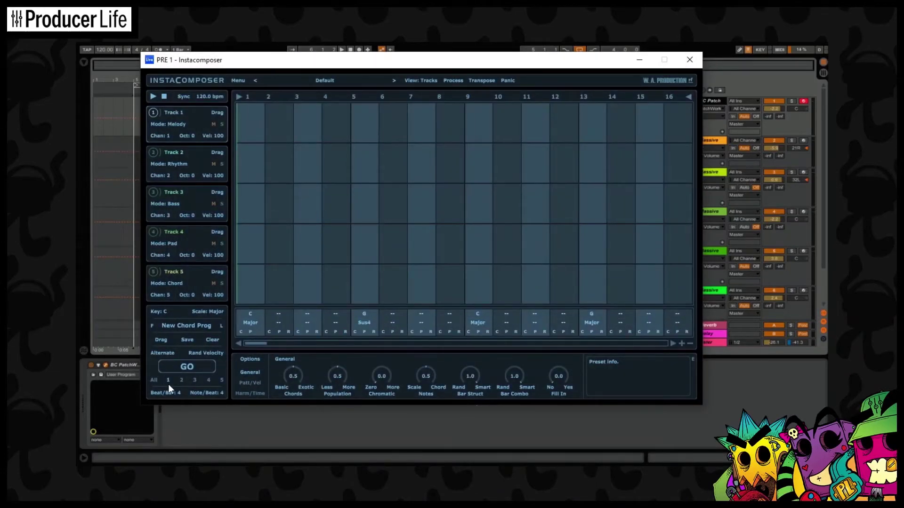
left_click(185, 368)
left_click(154, 97)
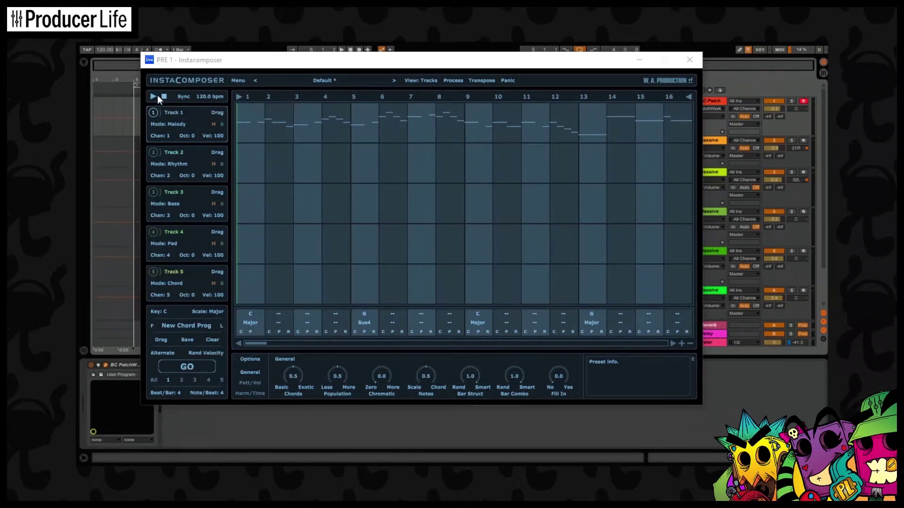
left_click(153, 96)
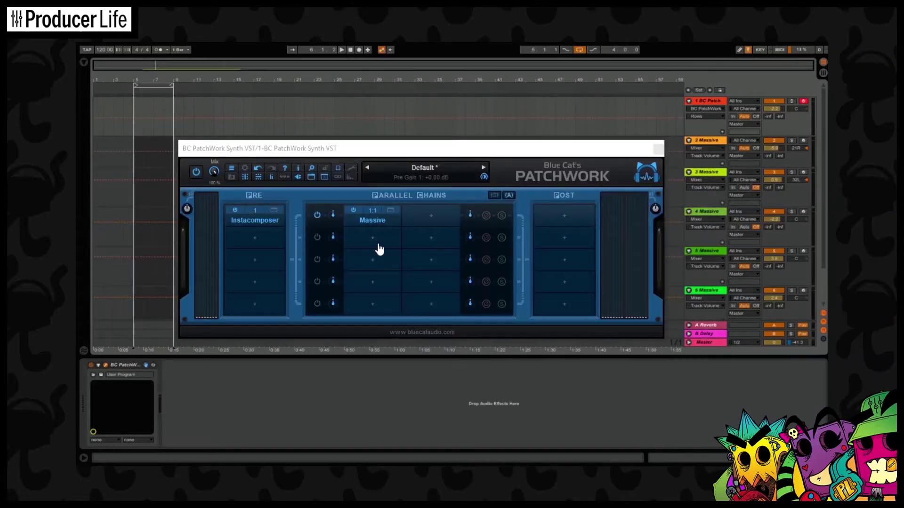
Load a second Massive VST into the first slot of parallel chain 2 and close its editor
right_click(379, 243)
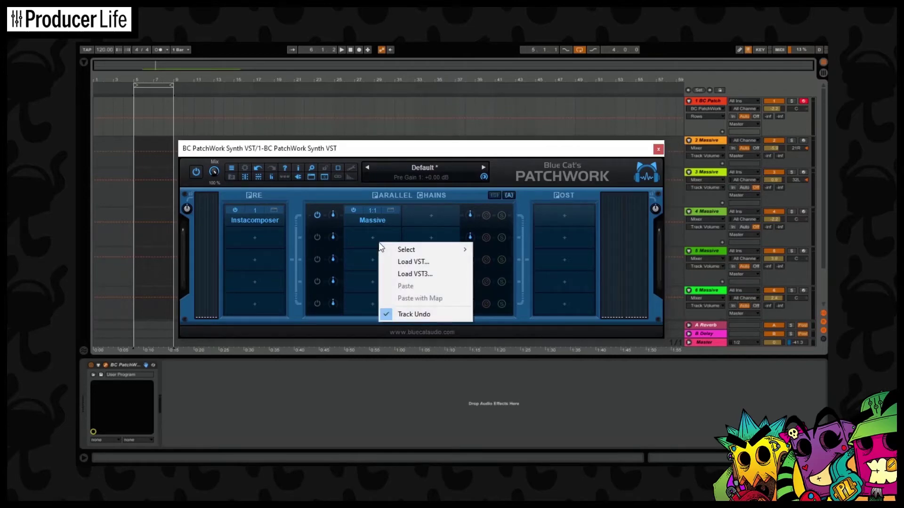
left_click(411, 262)
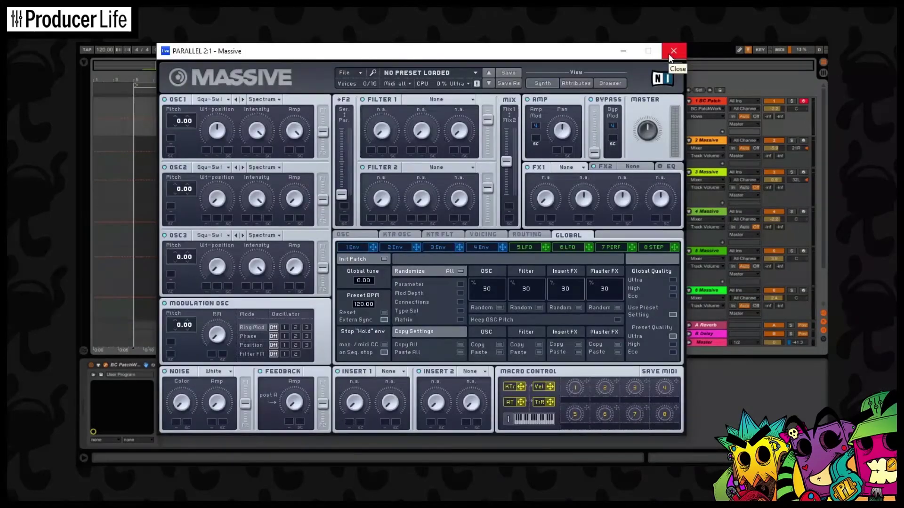
left_click(668, 53)
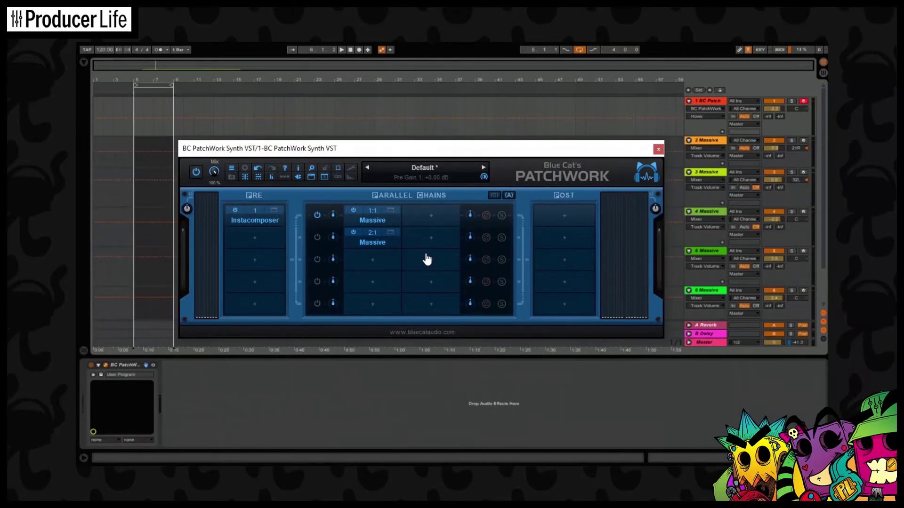
Set the host MIDI input of Massive in chain 2 to None and its Port A input to Channel 2
right_click(377, 237)
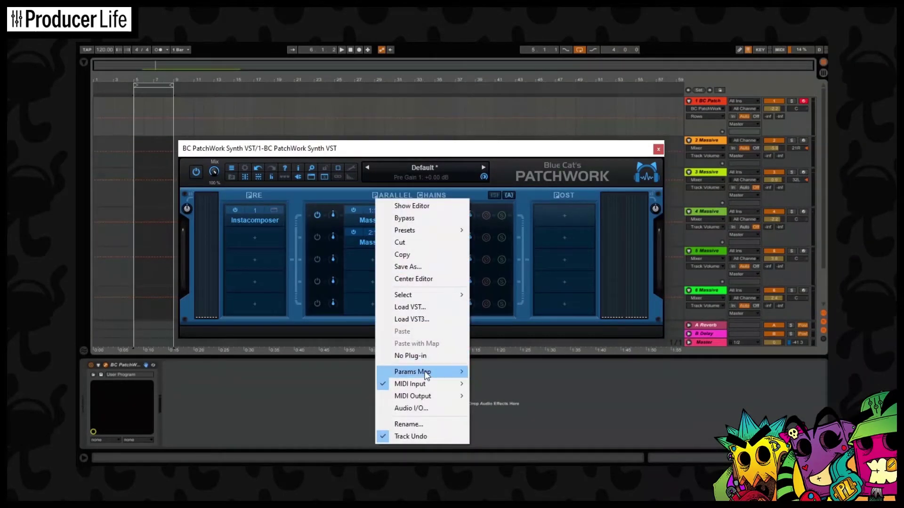
mouse_move(432, 384)
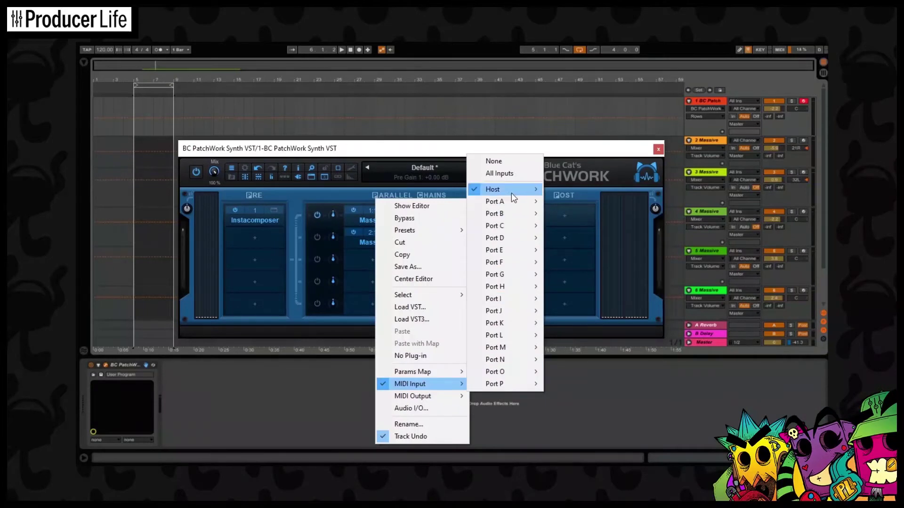
mouse_move(512, 202)
mouse_move(484, 188)
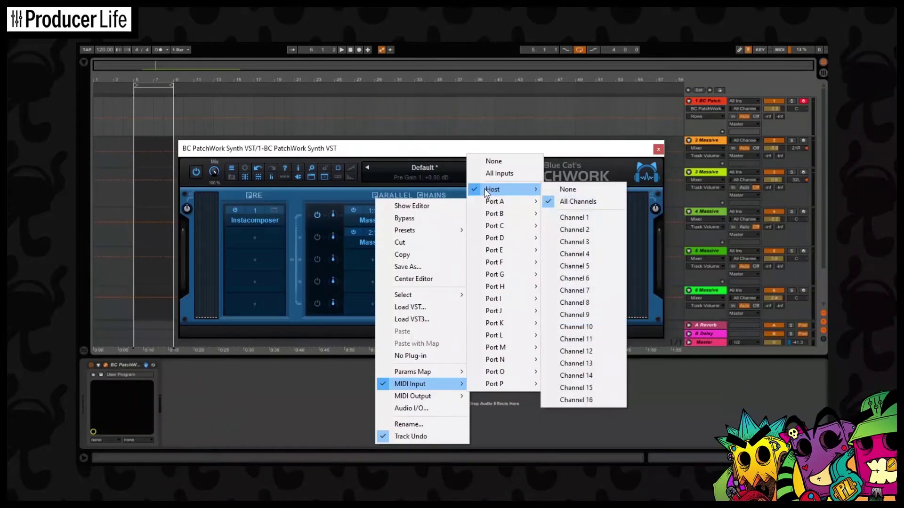
left_click(560, 190)
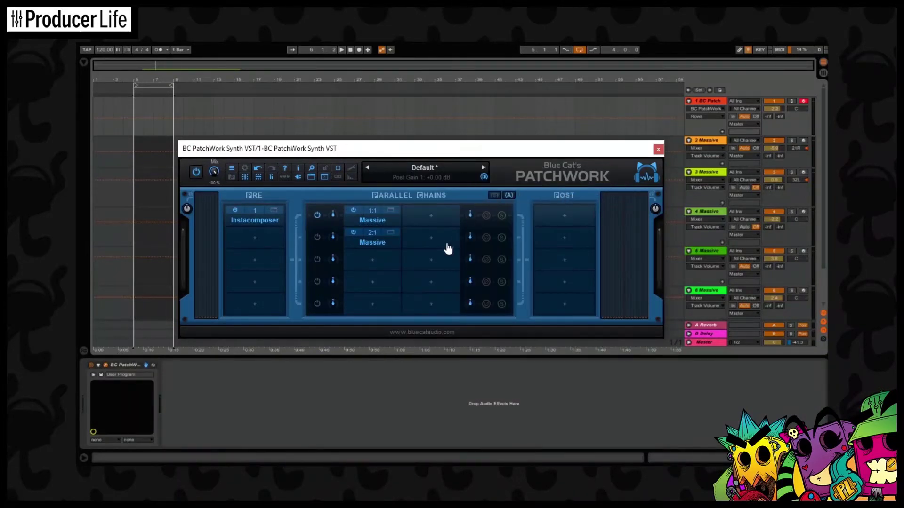
right_click(377, 238)
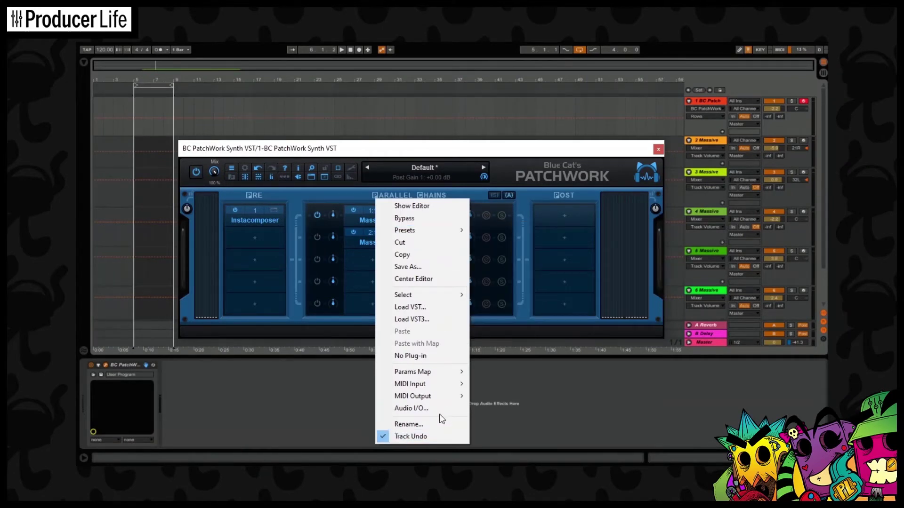
mouse_move(448, 386)
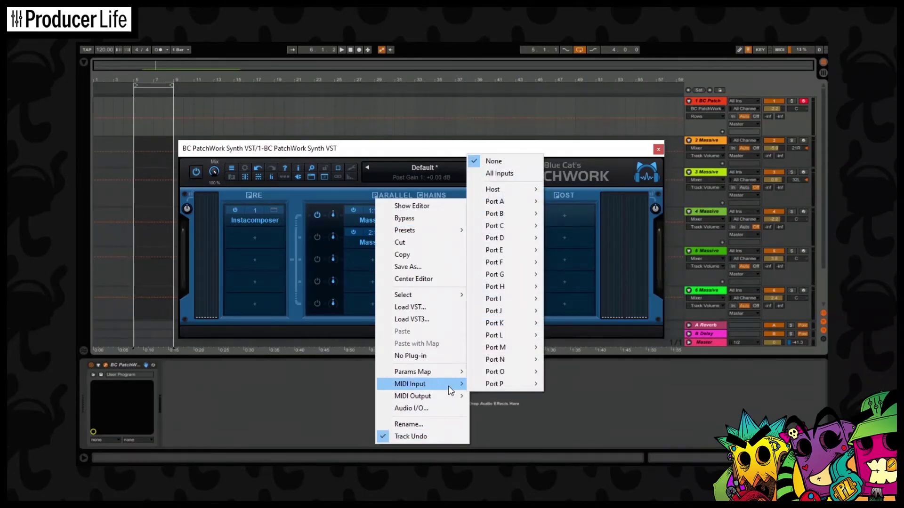
mouse_move(522, 201)
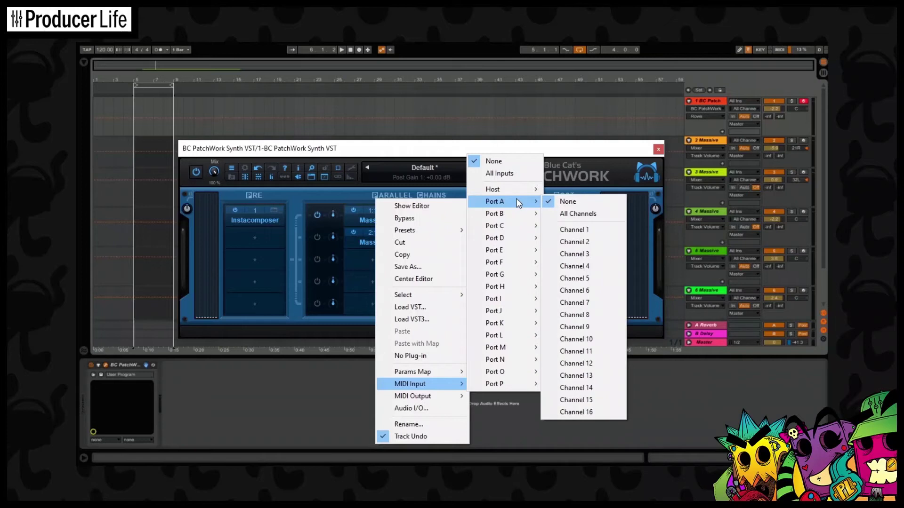
left_click(584, 242)
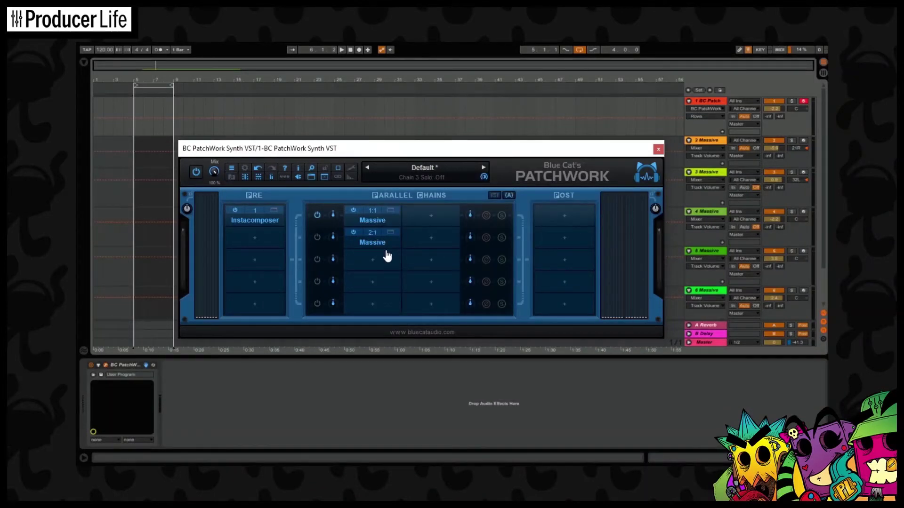
Generate a rhythm part for track 2 in Instacomposer and close its editor
left_click(274, 211)
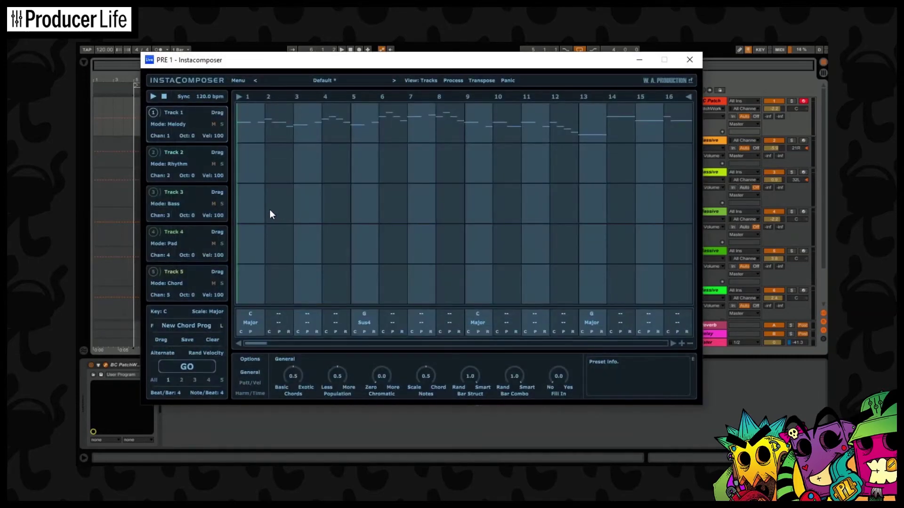
left_click(181, 379)
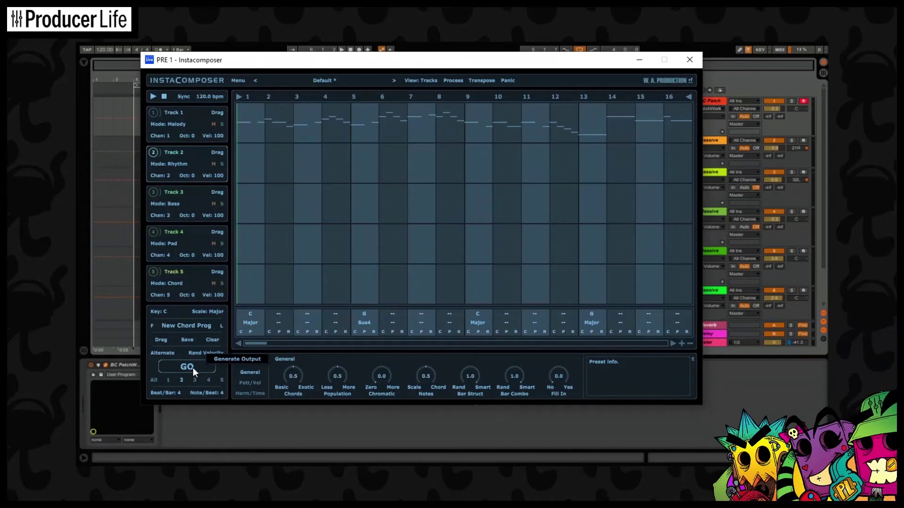
left_click(193, 368)
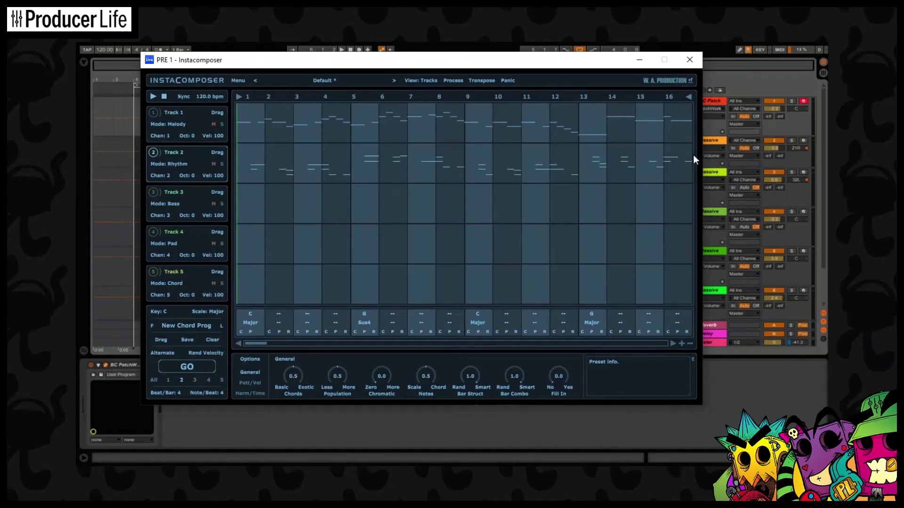
left_click(688, 61)
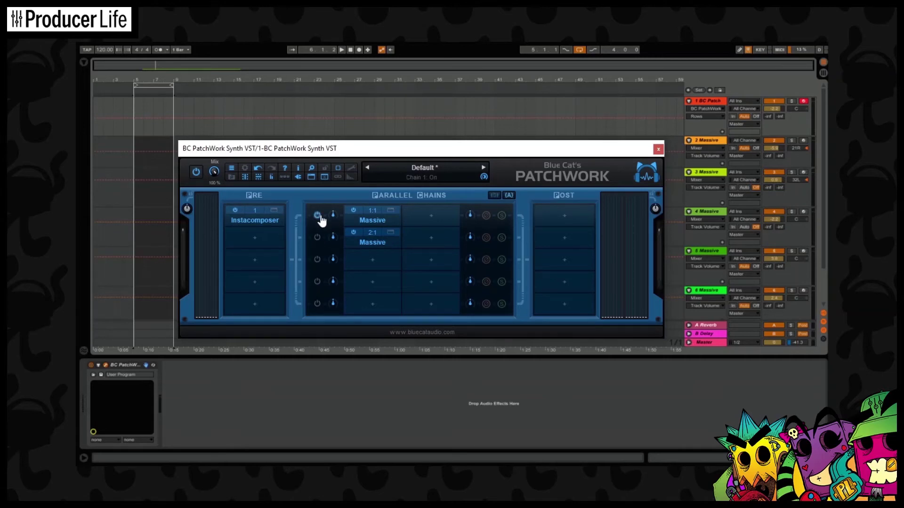
Turn on parallel chain 2 and play Instacomposer's melody and rhythm tracks together, closing its editor when done
left_click(317, 237)
left_click(274, 211)
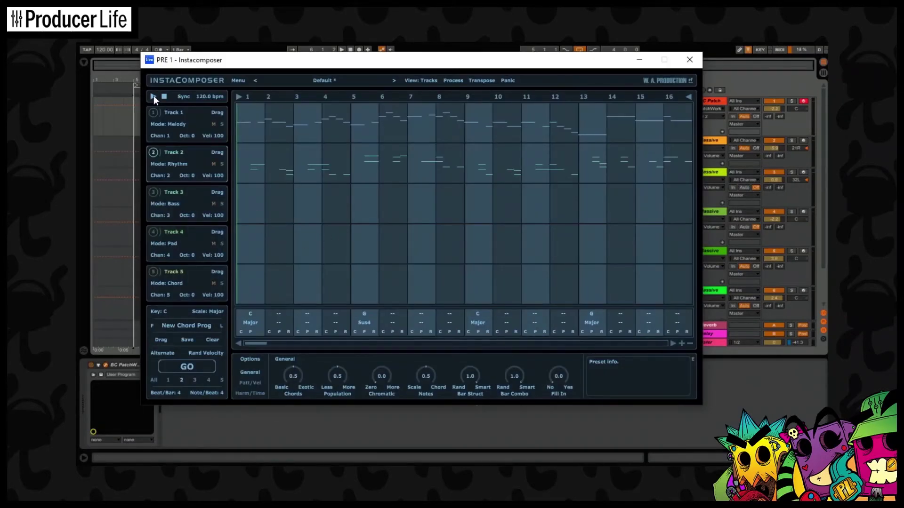
left_click(153, 96)
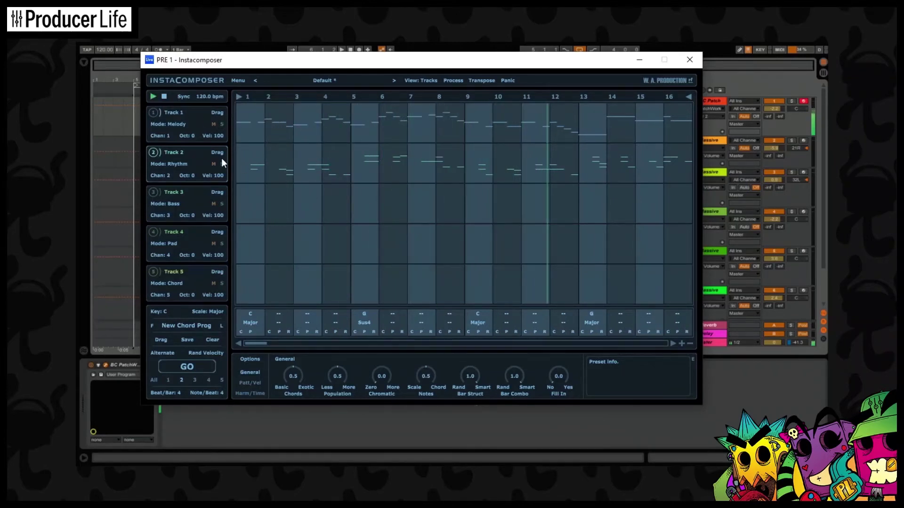
left_click(164, 97)
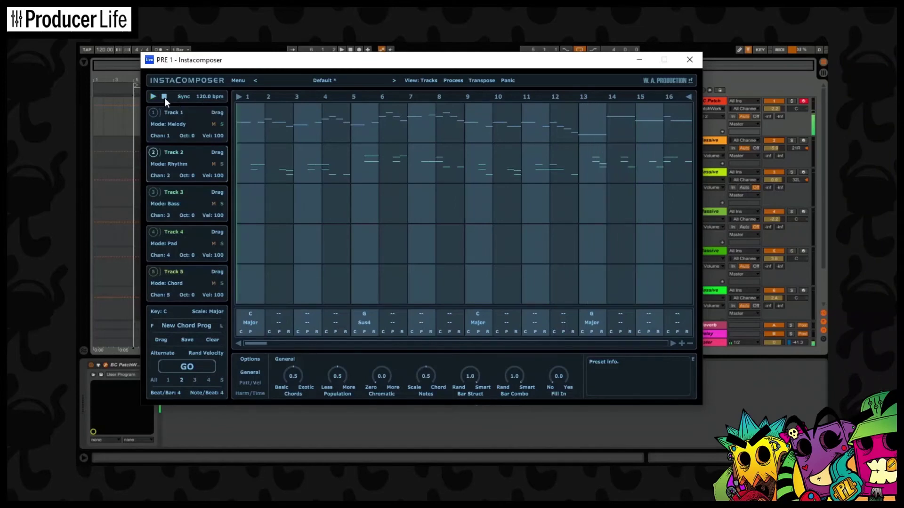
left_click(689, 61)
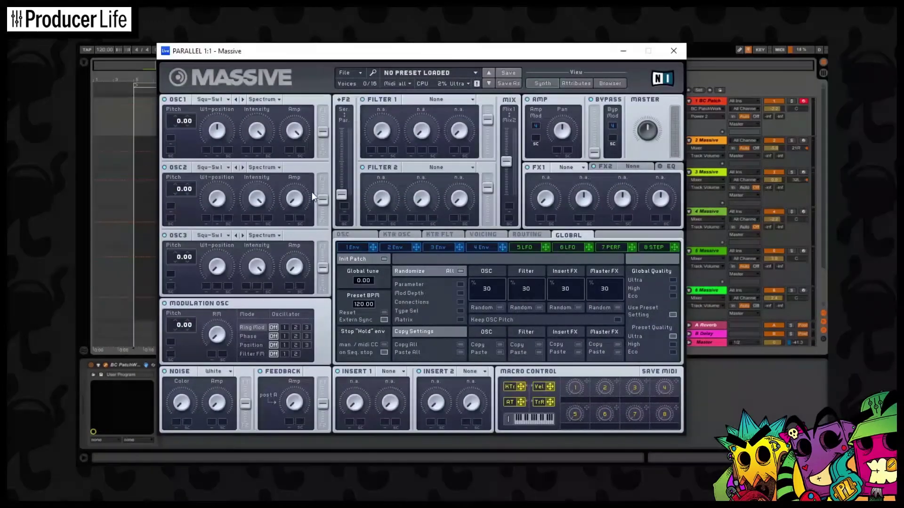
Switch OSC1 of Massive in chain 1 to the next wavetable and play both Instacomposer tracks back
left_click(243, 99)
left_click(673, 50)
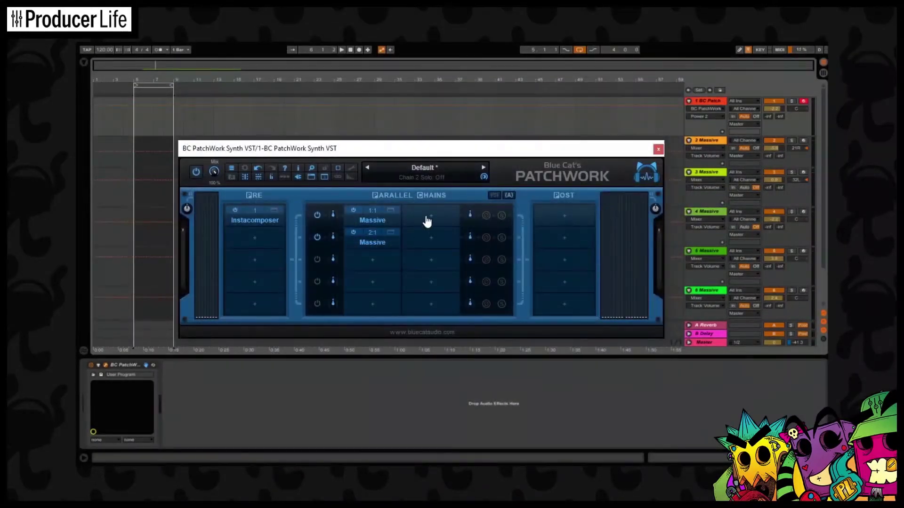
left_click(273, 216)
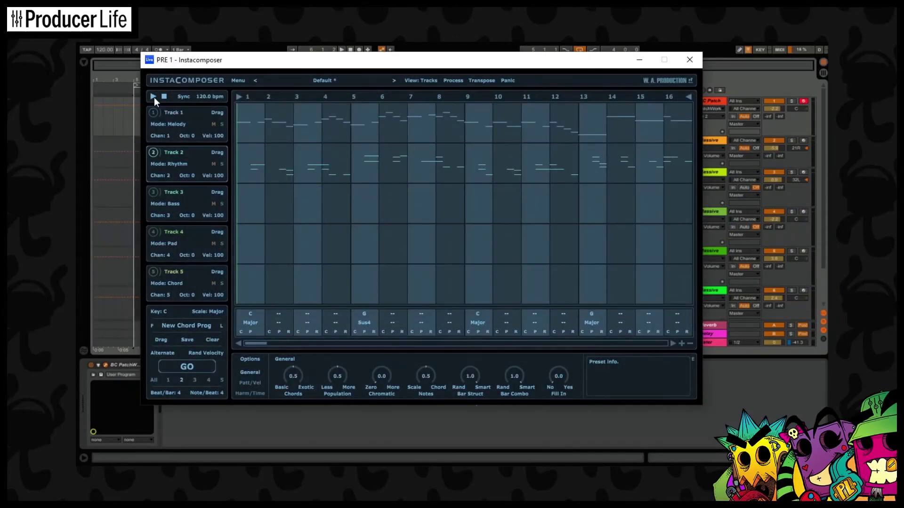
left_click(154, 97)
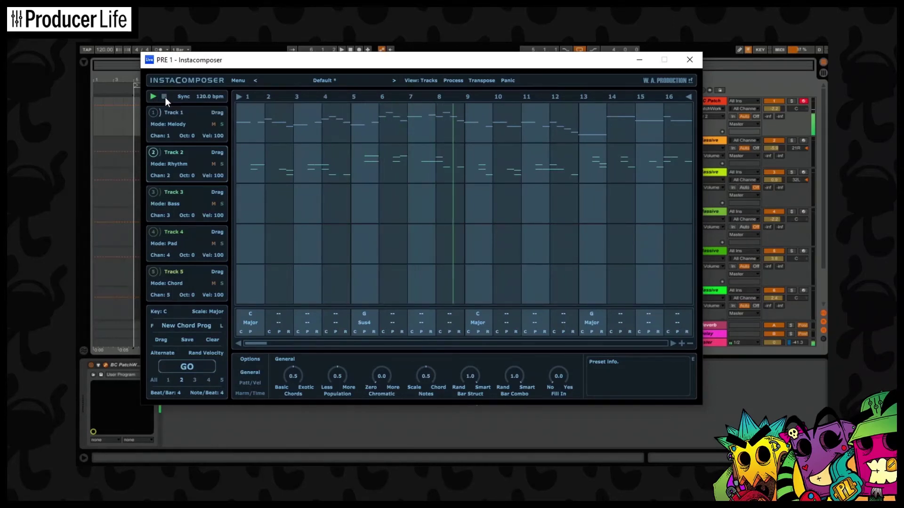
left_click(164, 97)
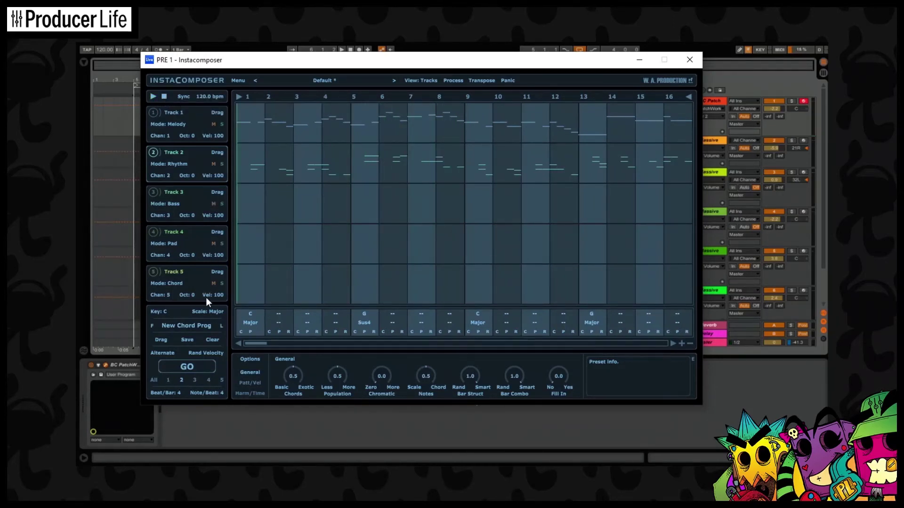
left_click(688, 59)
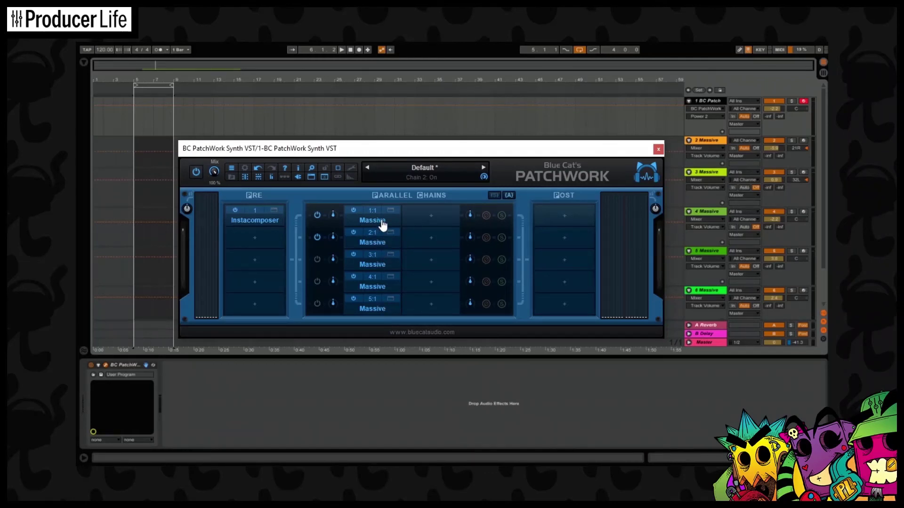
right_click(436, 216)
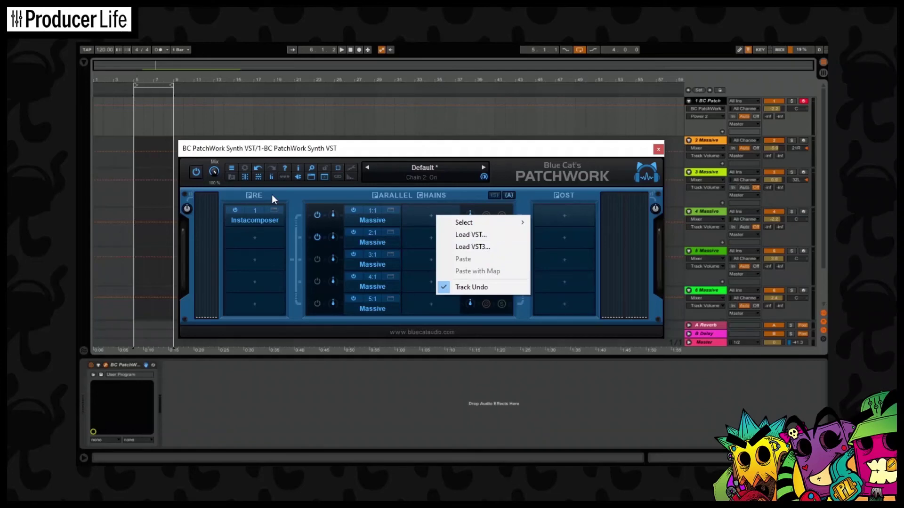
left_click(495, 158)
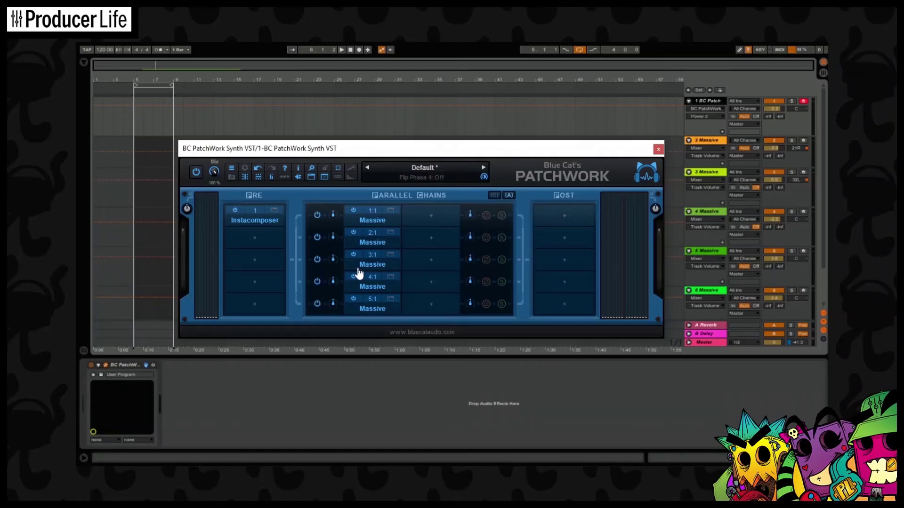
Open the Instacomposer editor from the pre chain
left_click(275, 211)
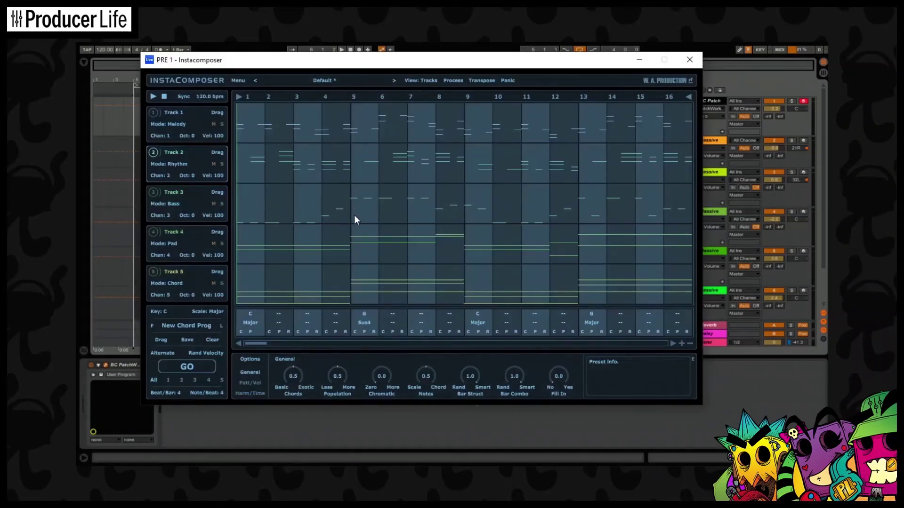